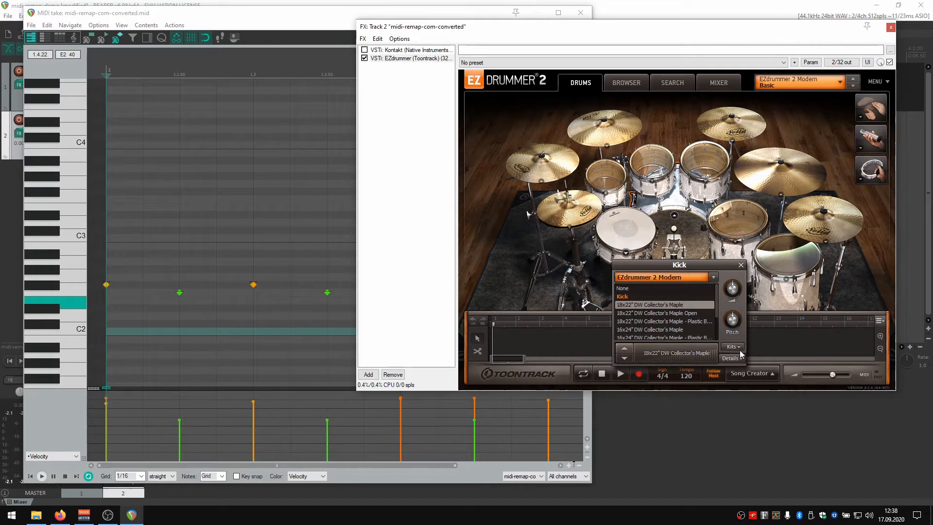
Step: Show the kick's articulation details in EZdrummer and audition its Hit articulation
{"action": "left_click", "coordinate": [727, 357]}
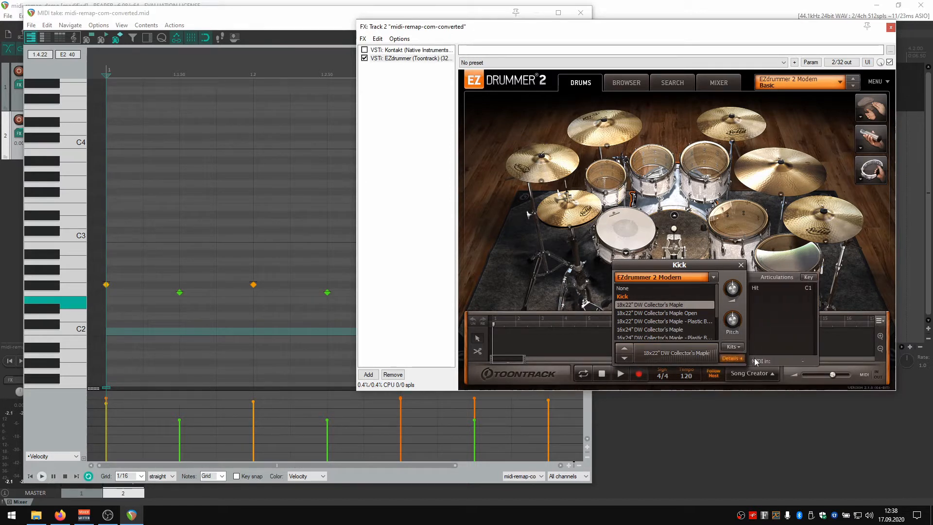
{"action": "left_click", "coordinate": [774, 289]}
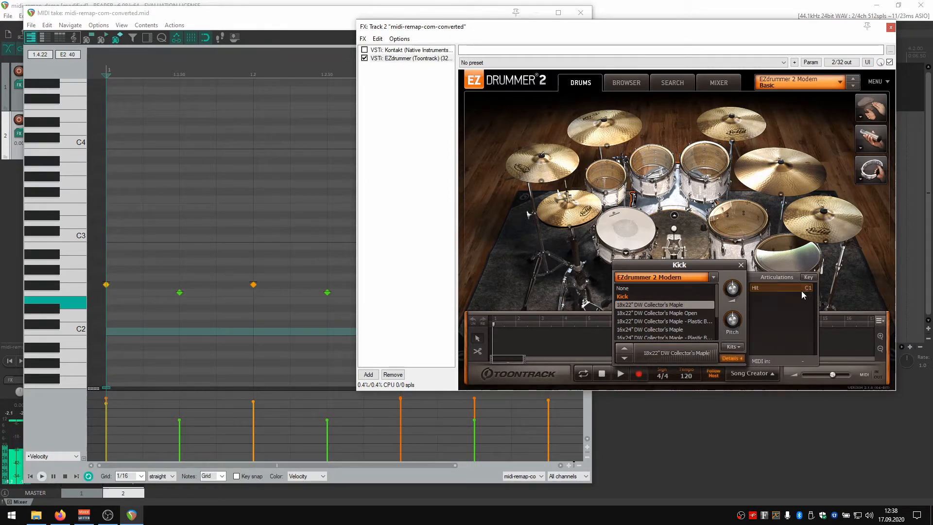
{"action": "left_click", "coordinate": [774, 287]}
{"action": "left_click", "coordinate": [774, 288]}
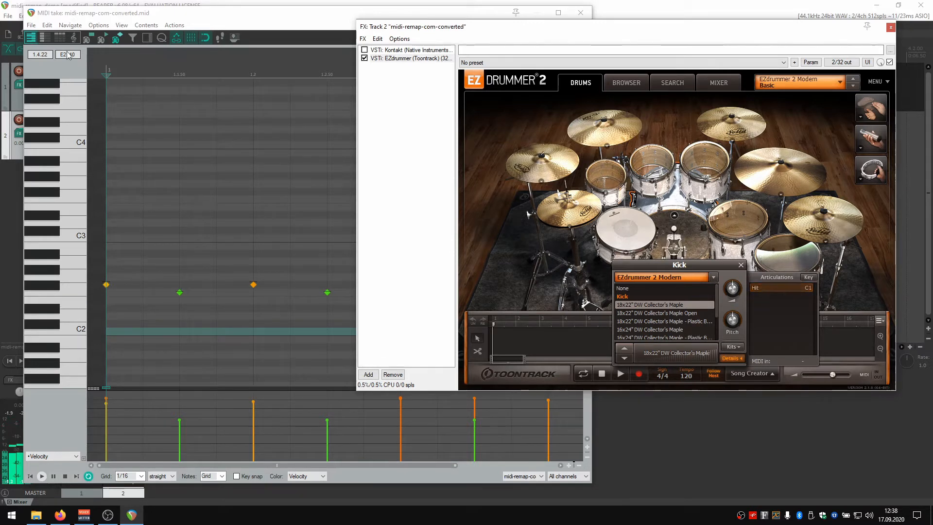
Step: Play the C1 key on the MIDI editor's piano keyboard to test it against the EZdrummer kick
{"action": "left_click", "coordinate": [190, 13]}
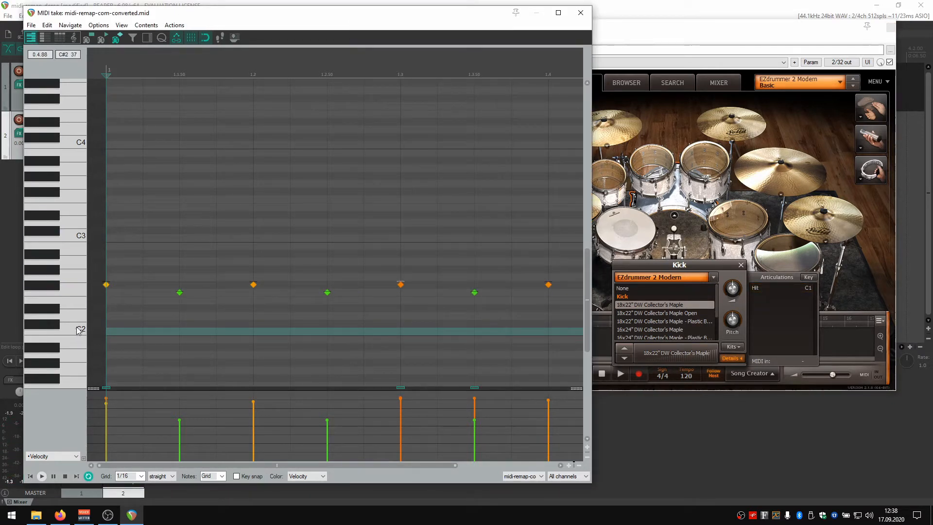
{"action": "scroll", "coordinate": [159, 278], "scroll_direction": "down", "scroll_amount": 3}
{"action": "scroll", "coordinate": [159, 277], "scroll_direction": "up", "scroll_amount": 3}
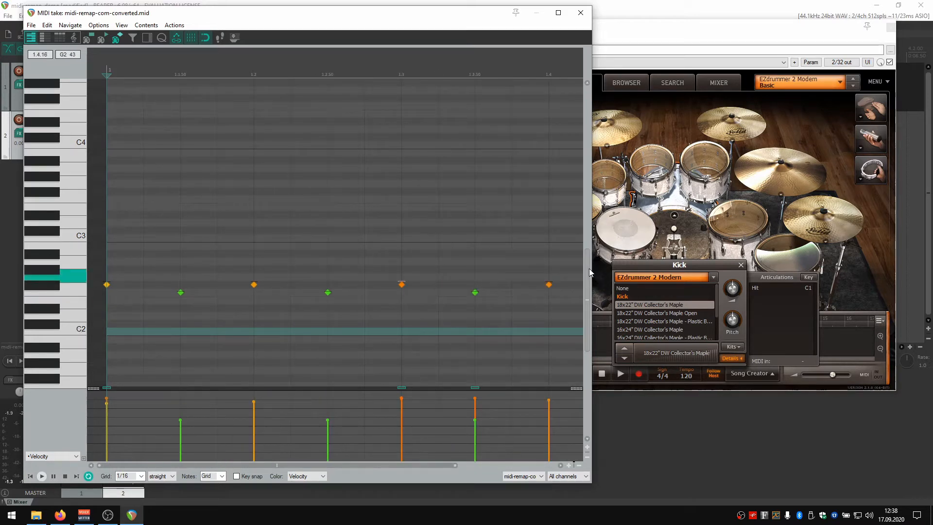
{"action": "scroll", "coordinate": [417, 306], "scroll_direction": "down", "scroll_amount": 3}
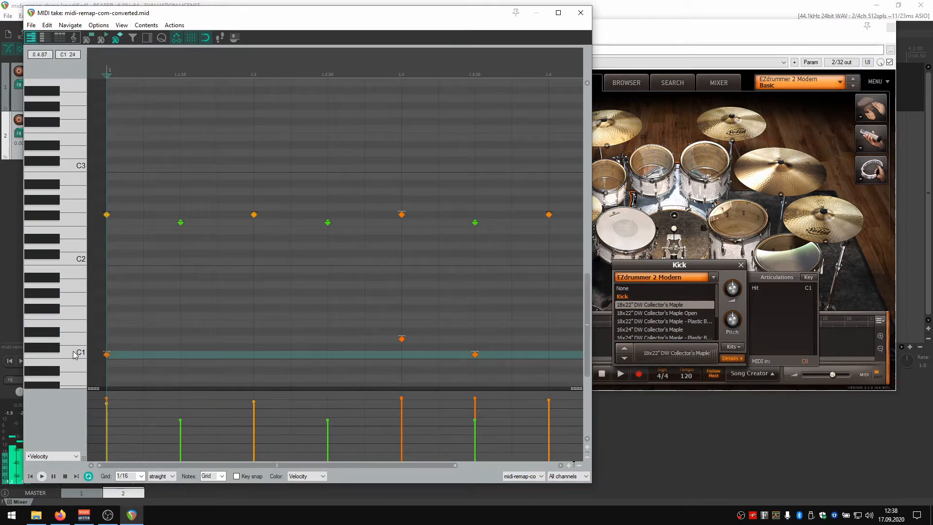
{"action": "left_click", "coordinate": [75, 355]}
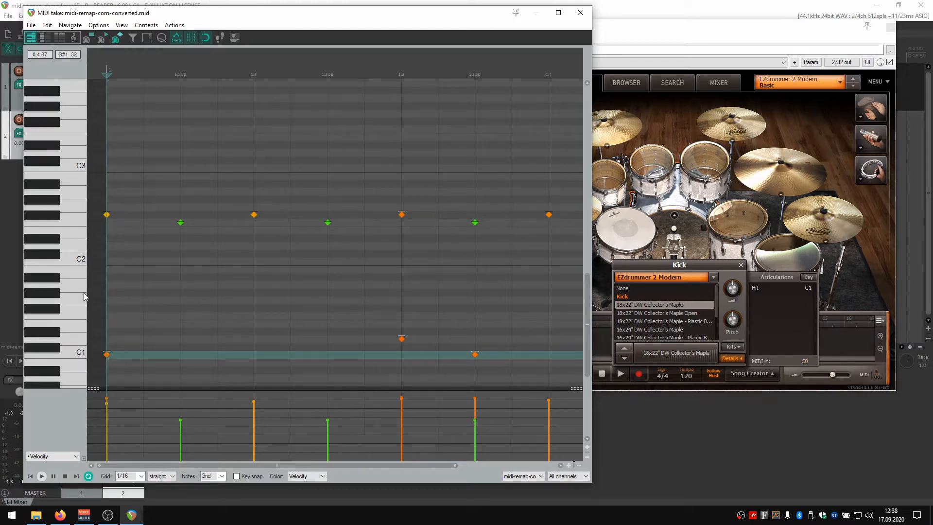
Step: Play the C2 key on the piano keyboard and check the notes assigned to the kick's Hit articulation
{"action": "left_click", "coordinate": [81, 263]}
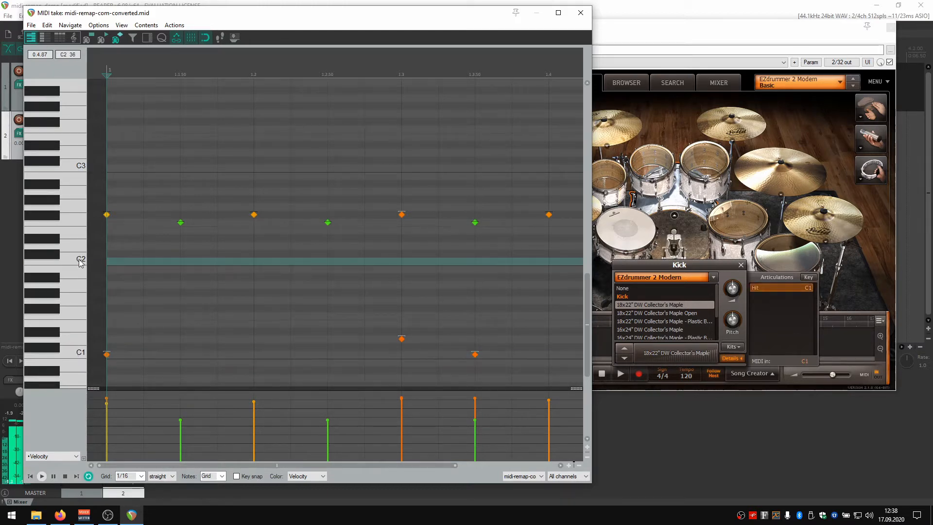
{"action": "left_click", "coordinate": [76, 263]}
{"action": "left_click", "coordinate": [75, 263]}
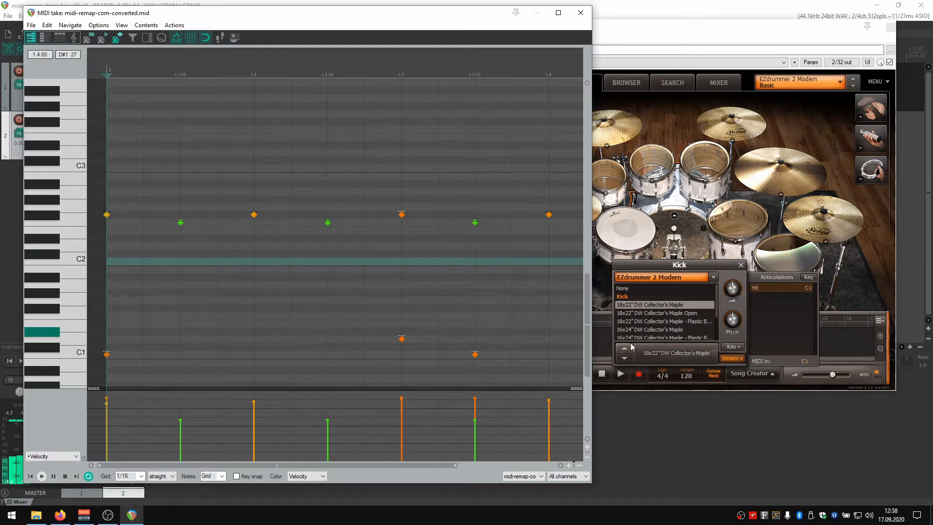
{"action": "mouse_move", "coordinate": [801, 288]}
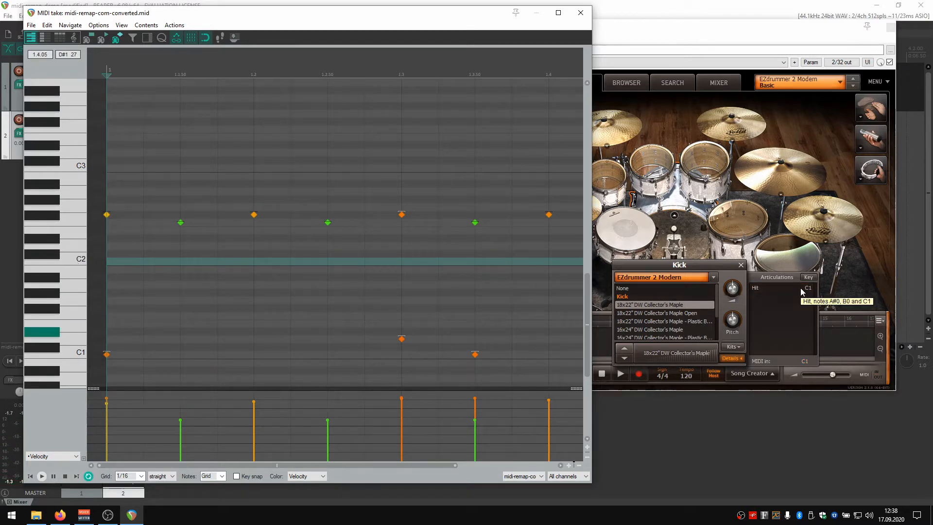
{"action": "left_click", "coordinate": [75, 261]}
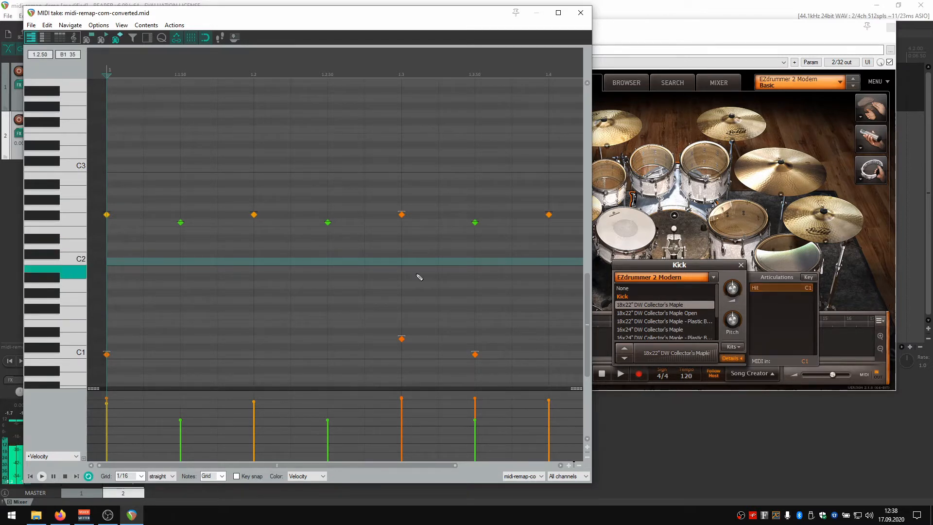
{"action": "left_click", "coordinate": [770, 287]}
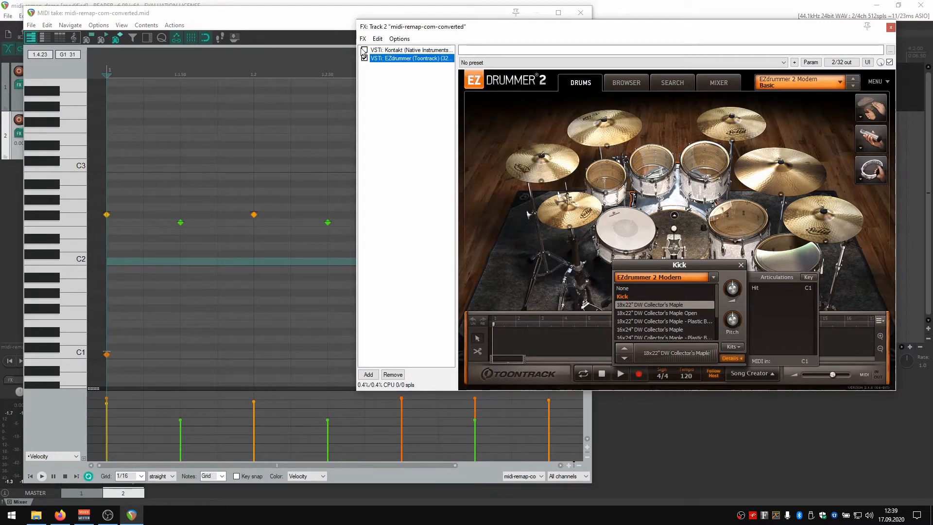
Step: Bypass EZdrummer, enable Kontakt on the track and show the GGD P4 Kit's mapping settings
{"action": "left_click", "coordinate": [364, 58]}
{"action": "left_click", "coordinate": [398, 50]}
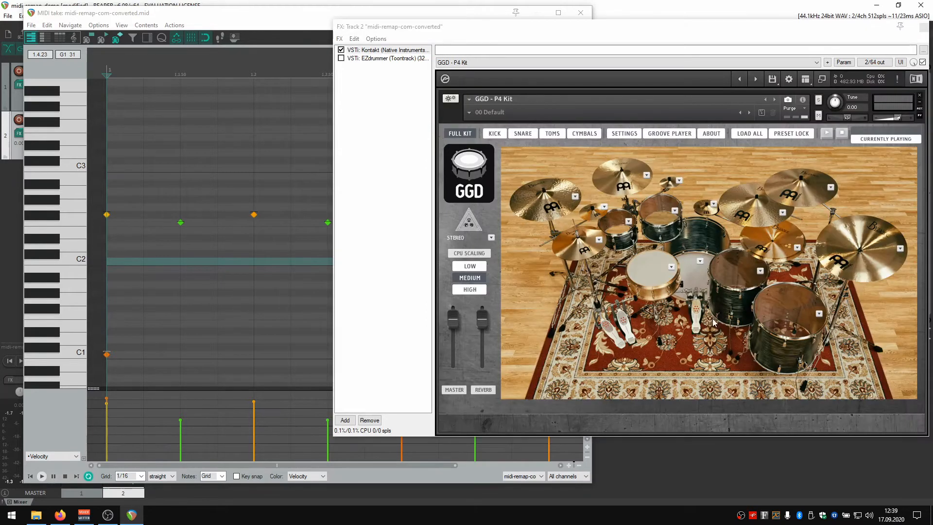
{"action": "left_click", "coordinate": [615, 133]}
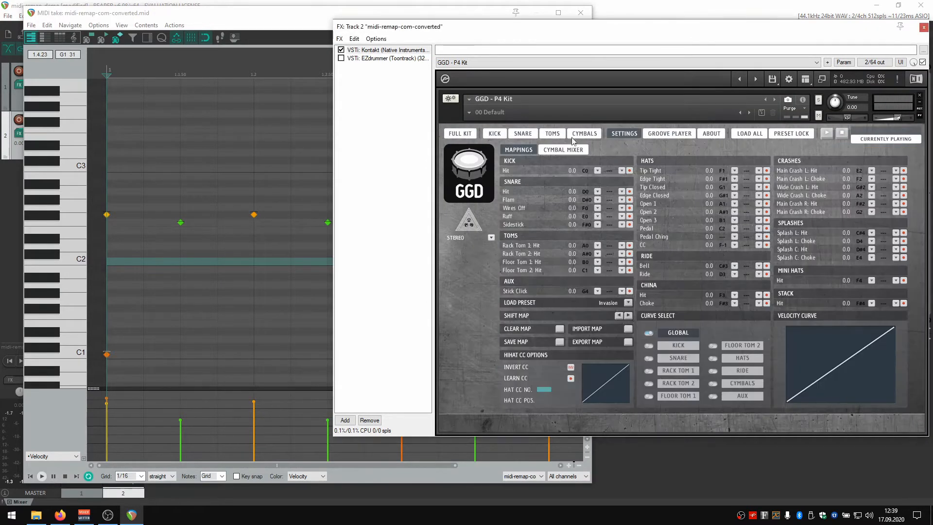
{"action": "left_click", "coordinate": [524, 169]}
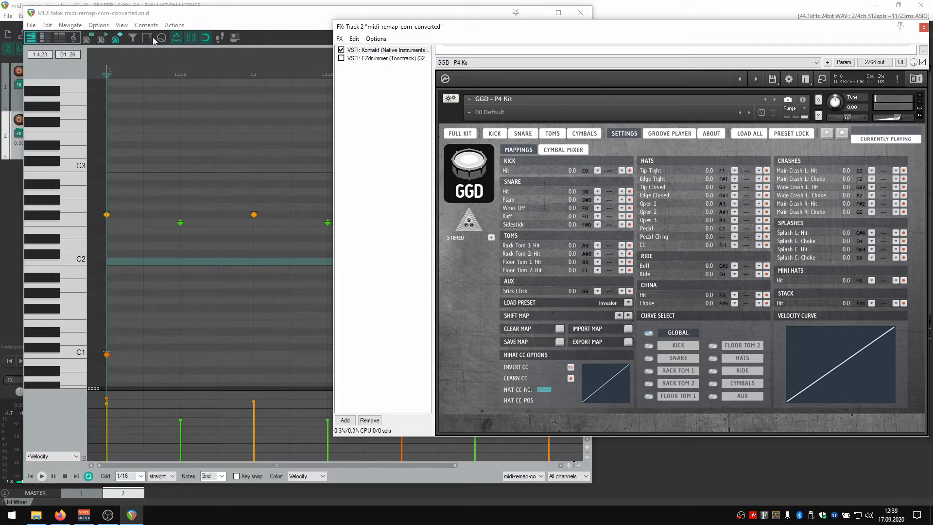
Step: Play the C0 and C1 keys in the MIDI editor to test them against the GGD kit's kick mapping
{"action": "left_click", "coordinate": [187, 16]}
{"action": "scroll", "coordinate": [585, 291], "scroll_direction": "down", "scroll_amount": 5}
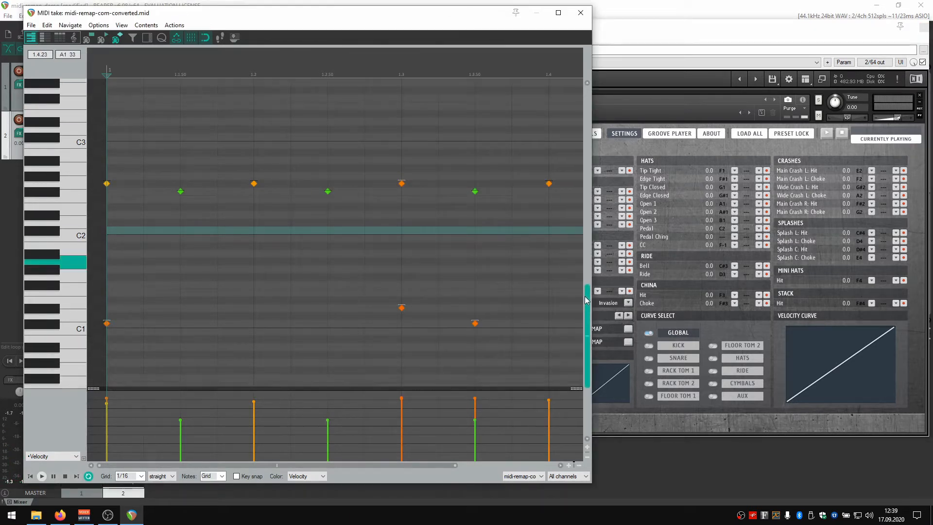
{"action": "left_click", "coordinate": [78, 306]}
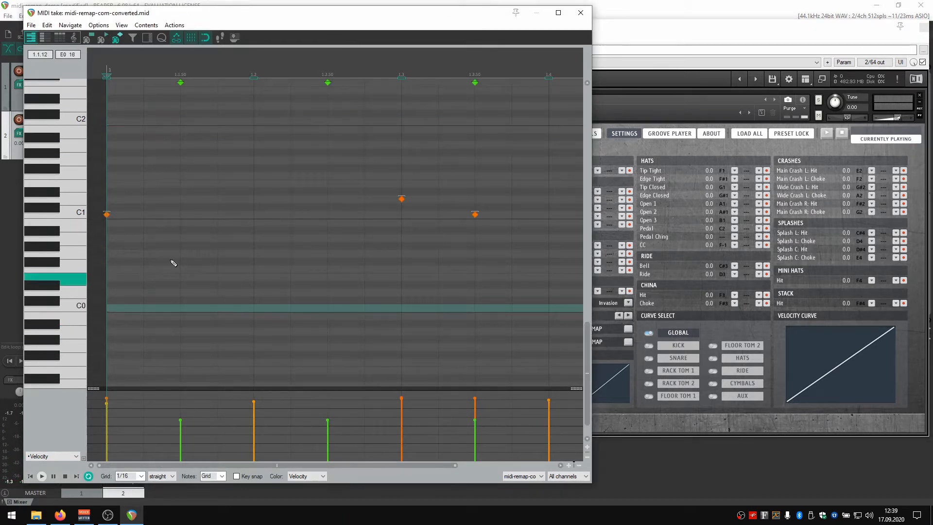
{"action": "left_click", "coordinate": [656, 38]}
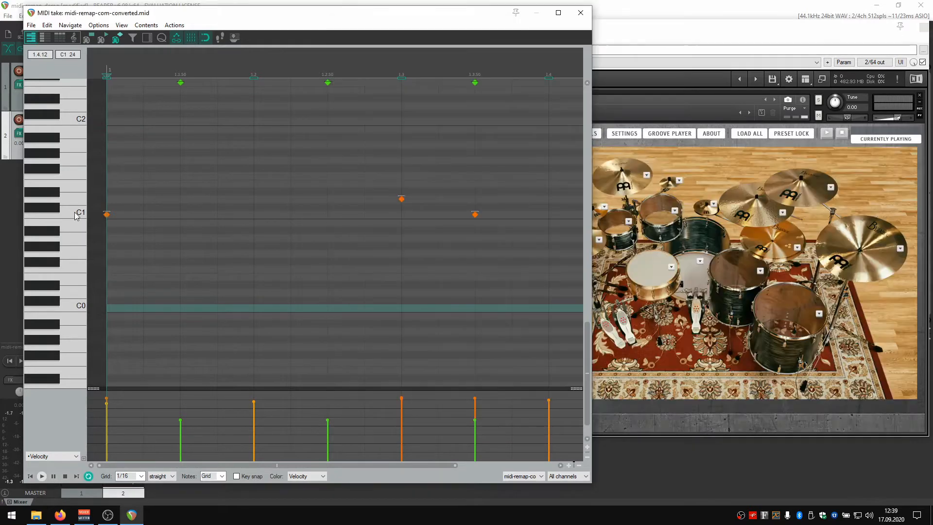
{"action": "left_click", "coordinate": [76, 216]}
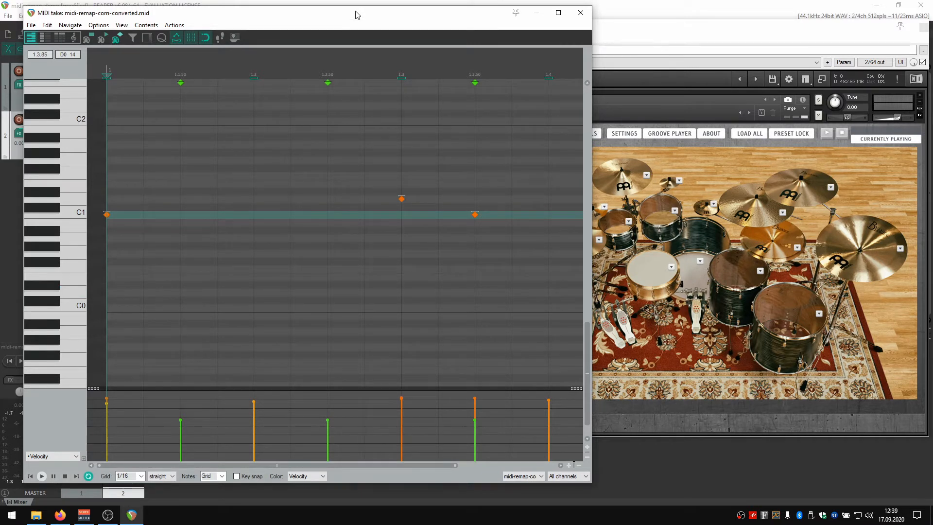
Step: Show the GGD mapping settings again and play the C-1 key, the lowest on the MIDI editor's keyboard
{"action": "left_click", "coordinate": [674, 27]}
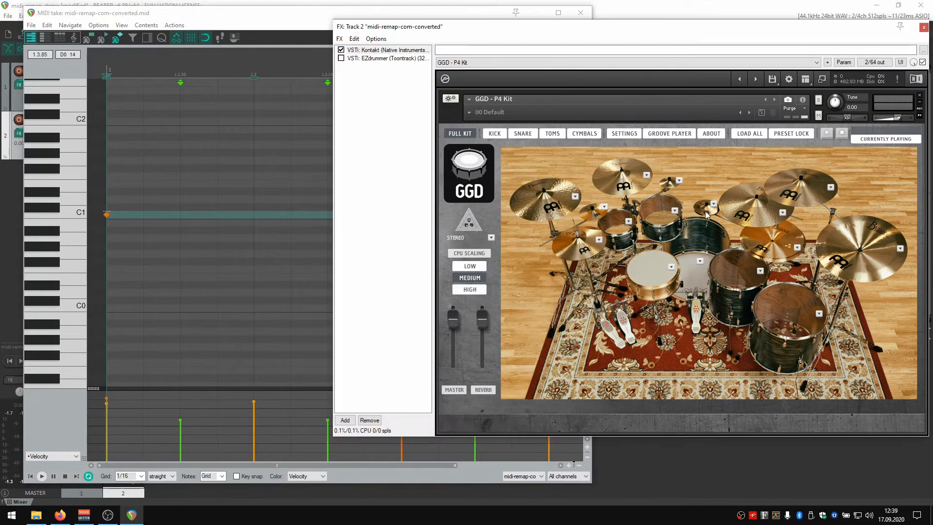
{"action": "left_click", "coordinate": [632, 133]}
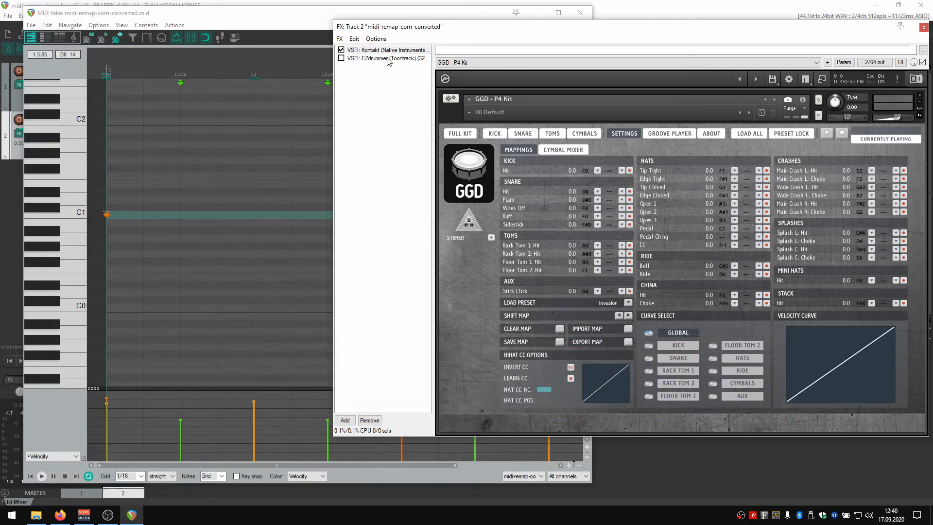
{"action": "left_click", "coordinate": [180, 14]}
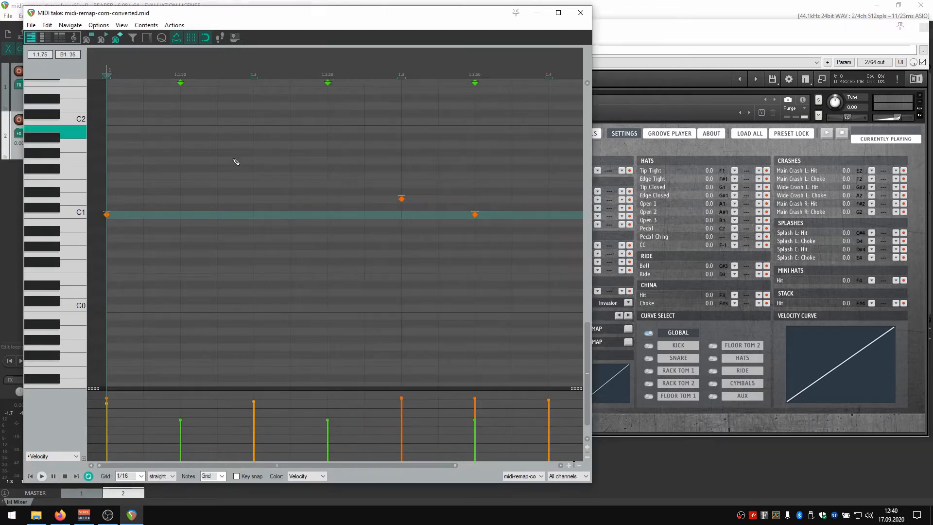
{"action": "left_click_drag", "start_coordinate": [587, 360], "coordinate": [586, 374]}
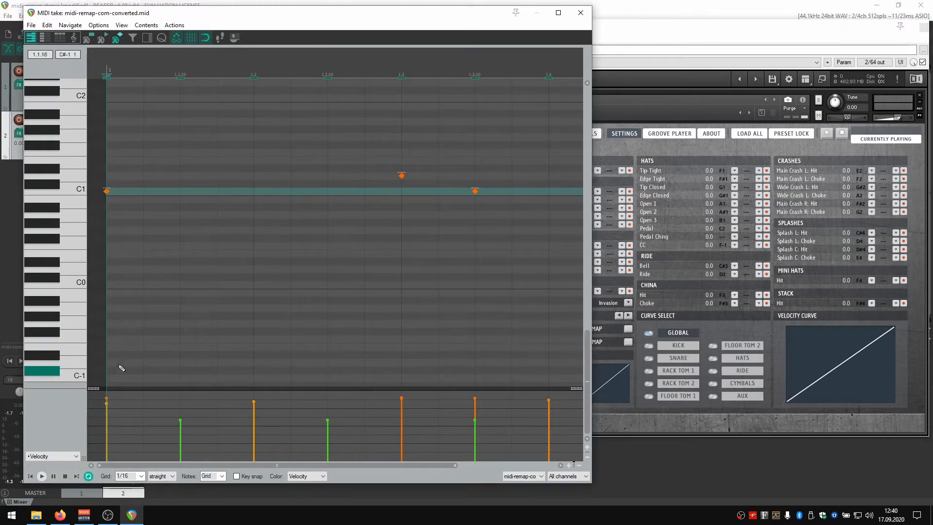
{"action": "left_click", "coordinate": [78, 376]}
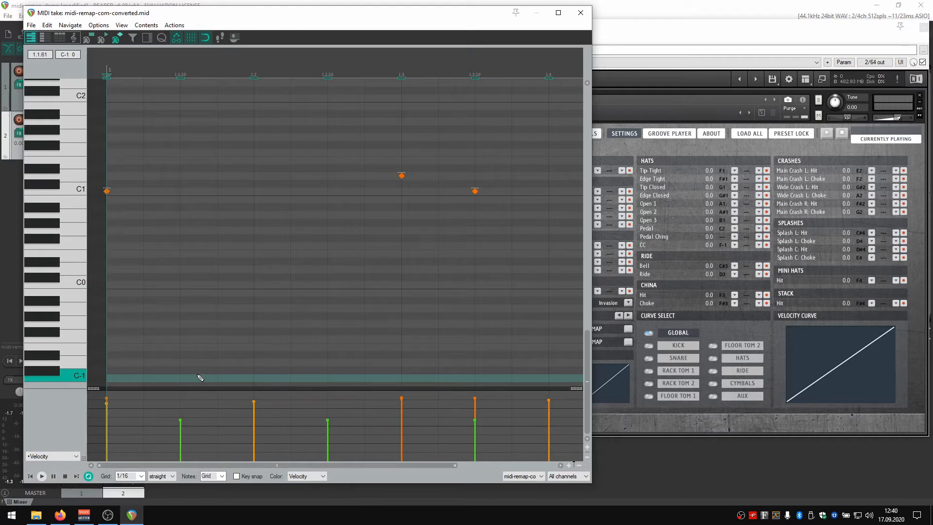
{"action": "left_click", "coordinate": [708, 31]}
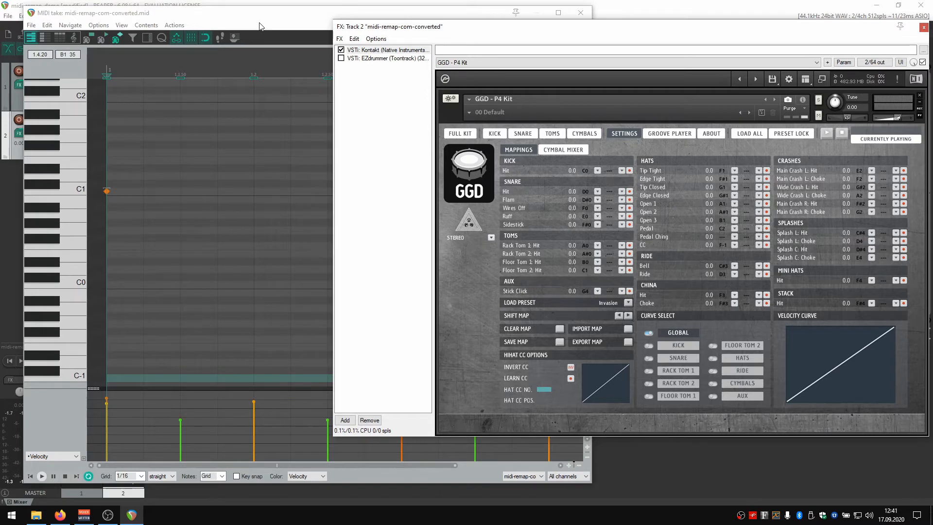
{"action": "left_click", "coordinate": [75, 378]}
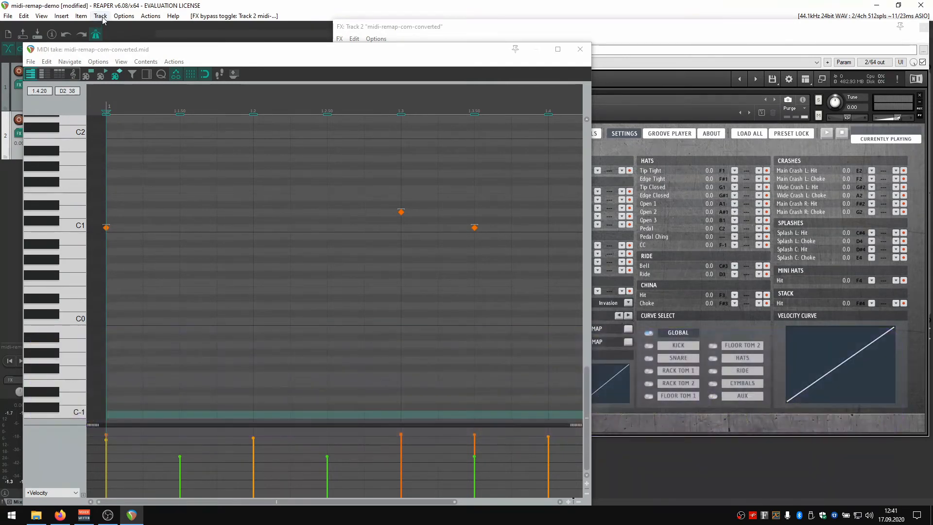
Step: Set the MIDI octave name display offset to -1 octaves in REAPER's preferences and apply it
{"action": "left_click", "coordinate": [124, 15]}
{"action": "left_click", "coordinate": [135, 379]}
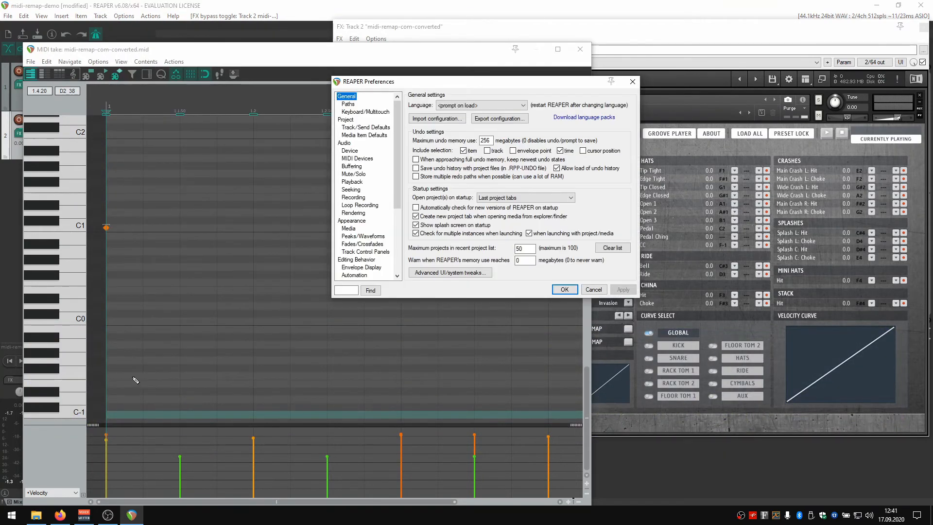
{"action": "scroll", "coordinate": [393, 179], "scroll_direction": "down", "scroll_amount": 5}
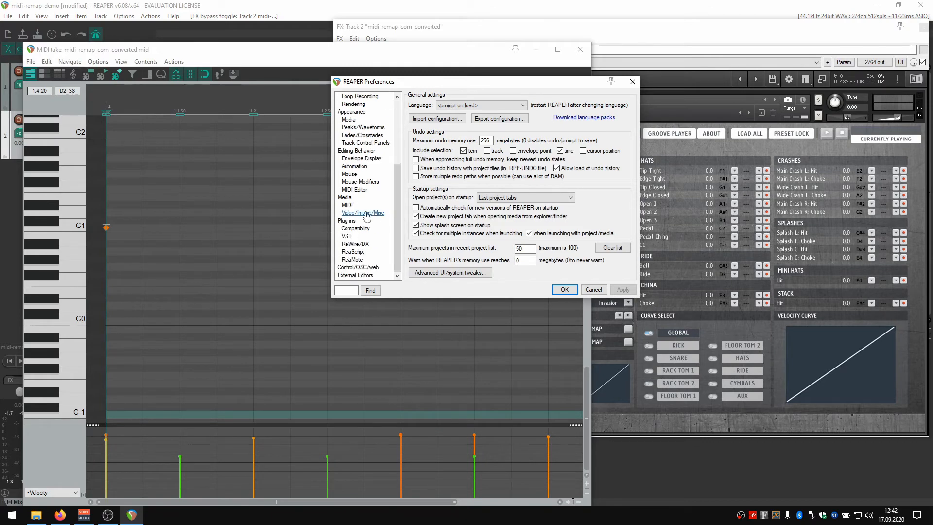
{"action": "left_click", "coordinate": [348, 205]}
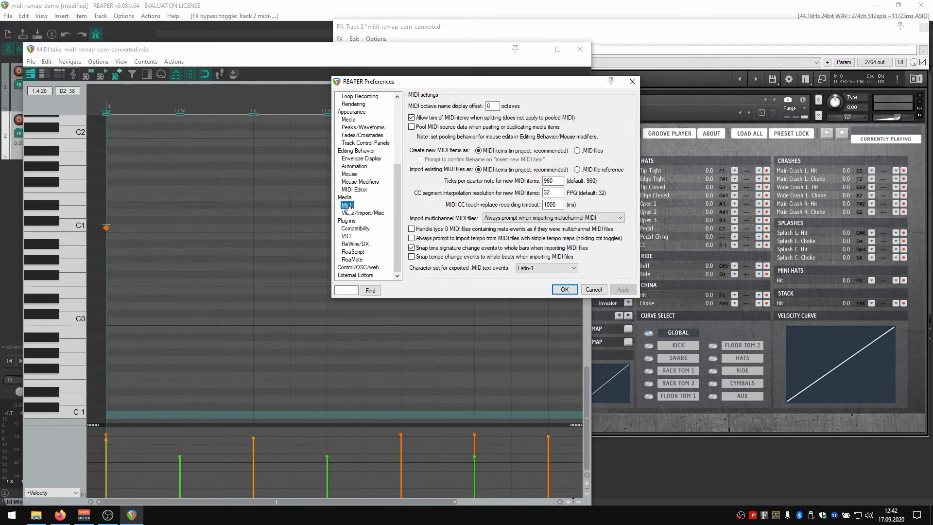
{"action": "left_click", "coordinate": [491, 106]}
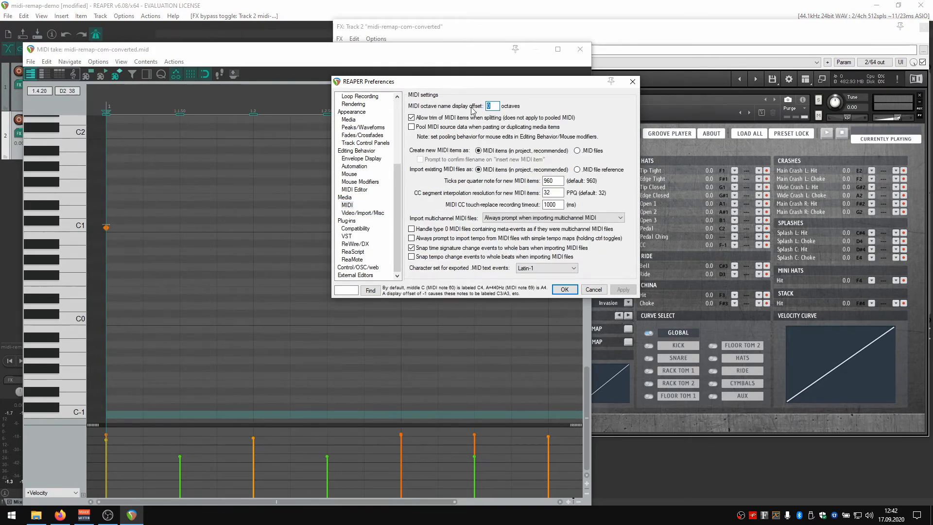
{"action": "type", "text": "-1"}
{"action": "left_click", "coordinate": [564, 290]}
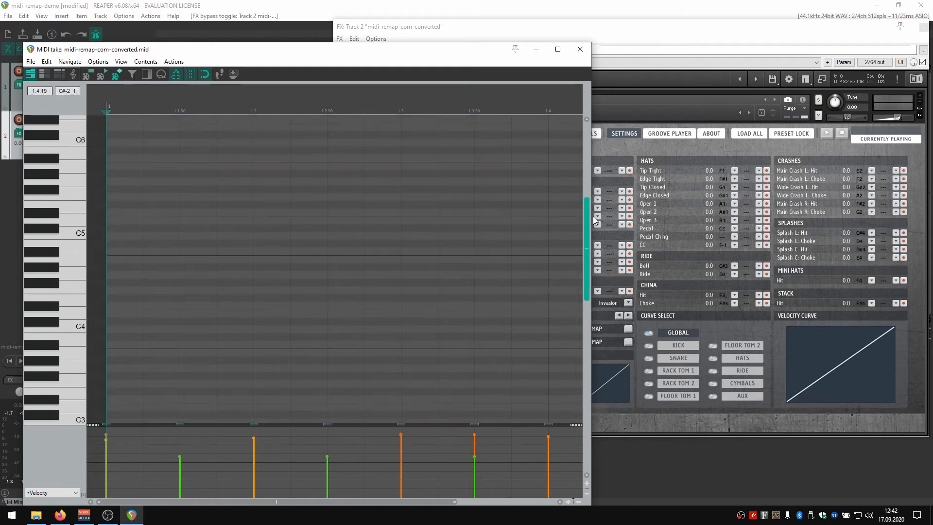
Step: Play the relabelled C1 key on the piano keyboard to test it against EZdrummer's kick Hit
{"action": "left_click_drag", "start_coordinate": [588, 389], "coordinate": [587, 150]}
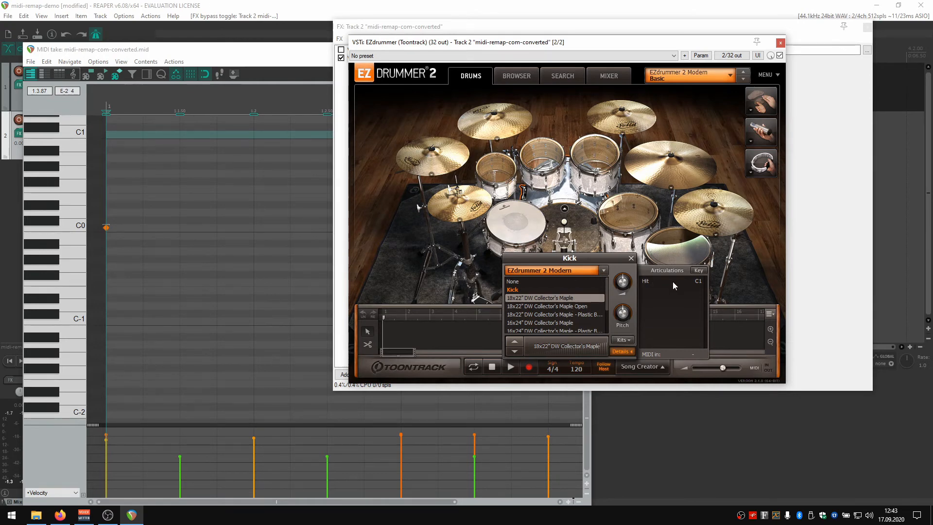
{"action": "left_click", "coordinate": [63, 133]}
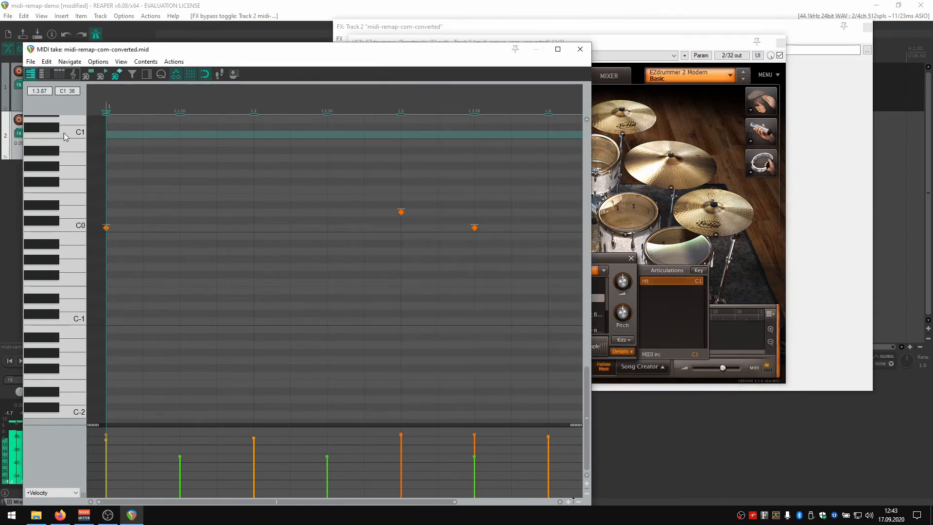